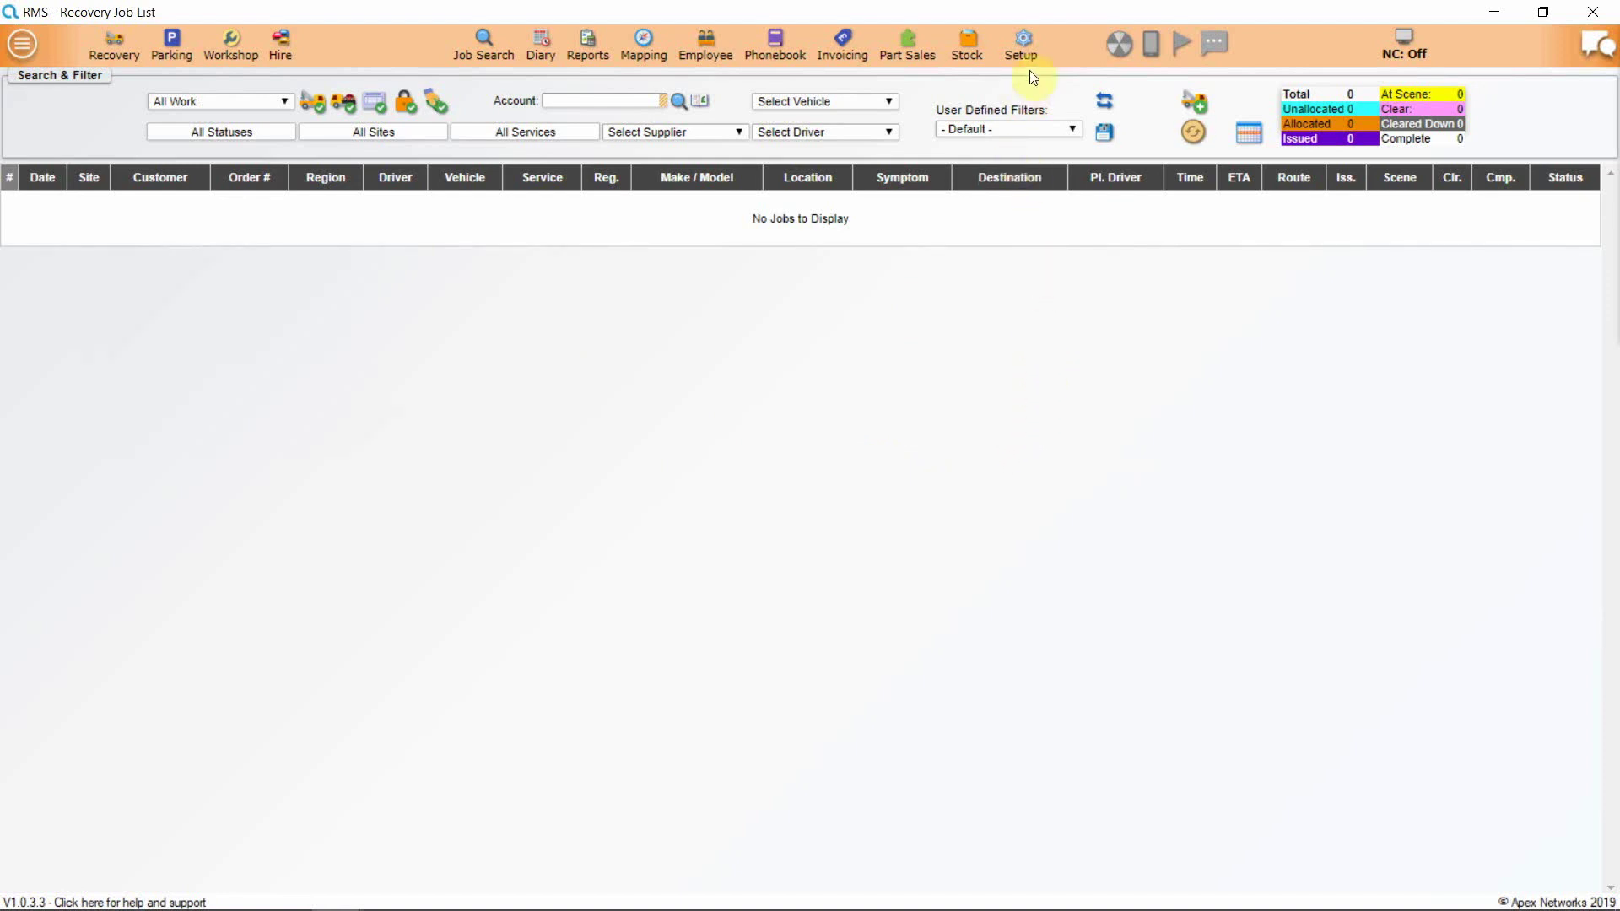
Bring up the Setup menu's Financial options, including Sales Accounts and Rate Cards
left_click(1026, 47)
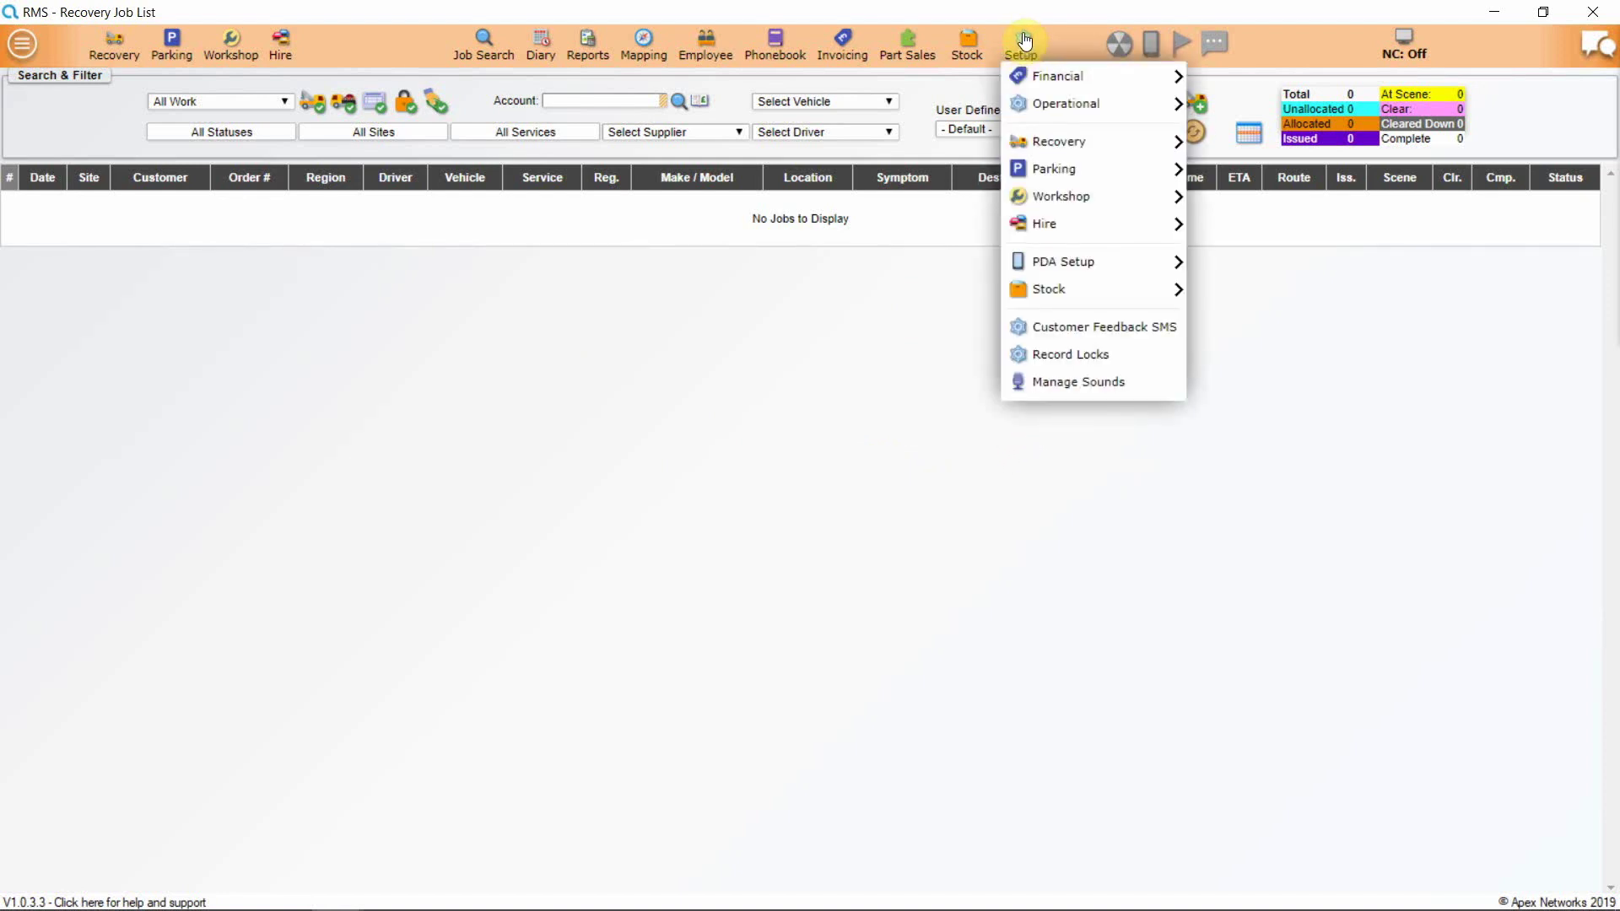
mouse_move(1041, 76)
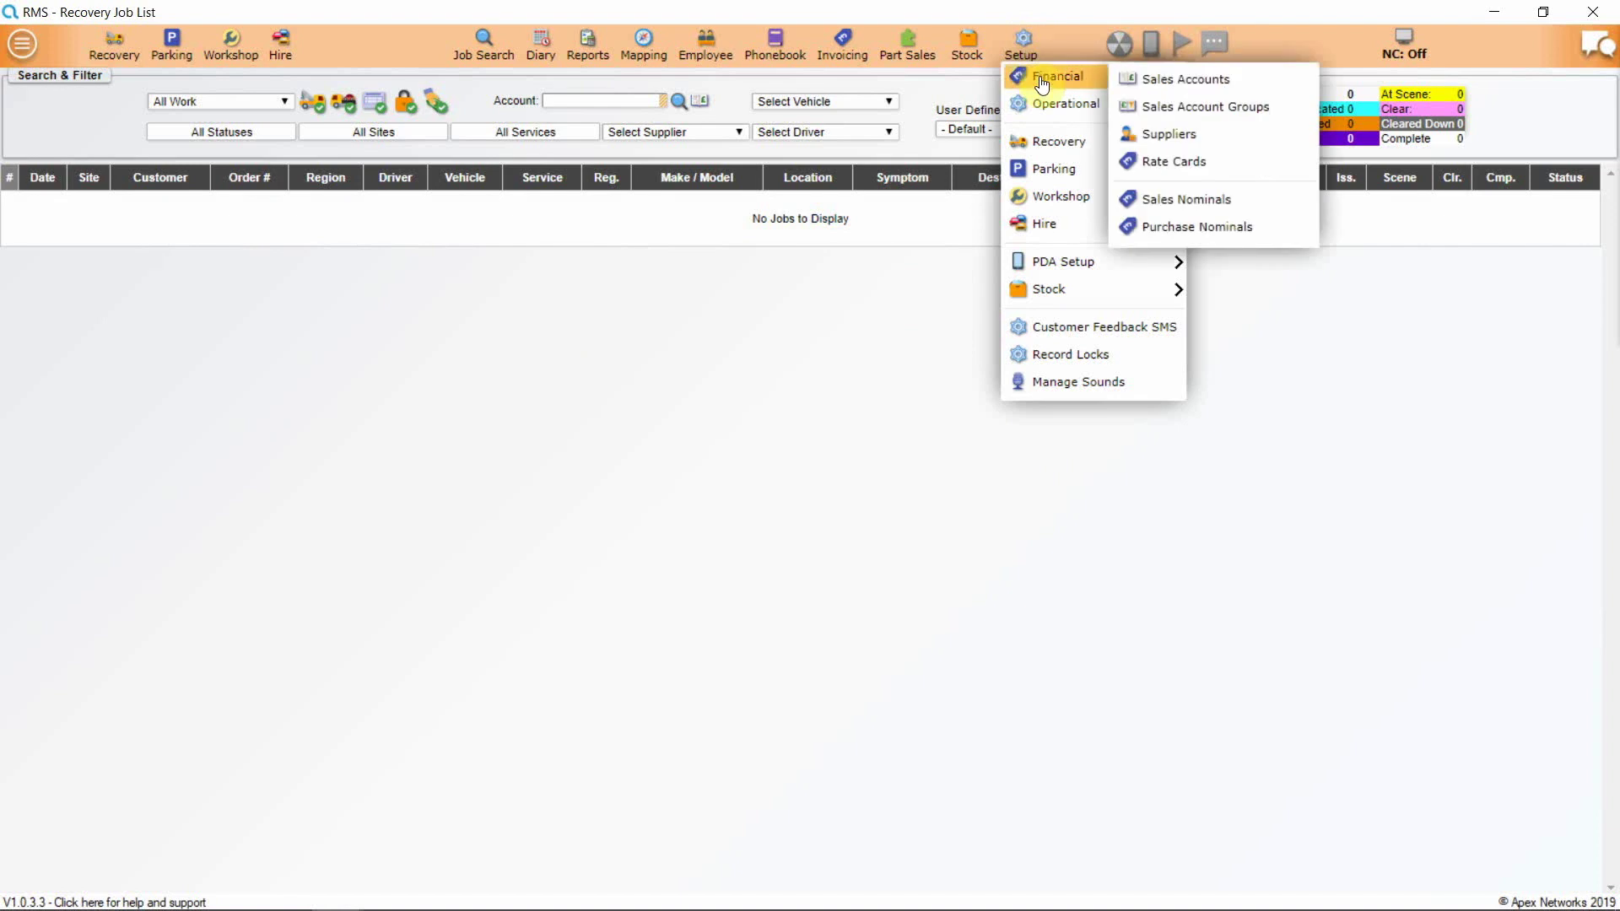
Open Manage Sales Accounts and scroll through the existing sales accounts
left_click(1173, 84)
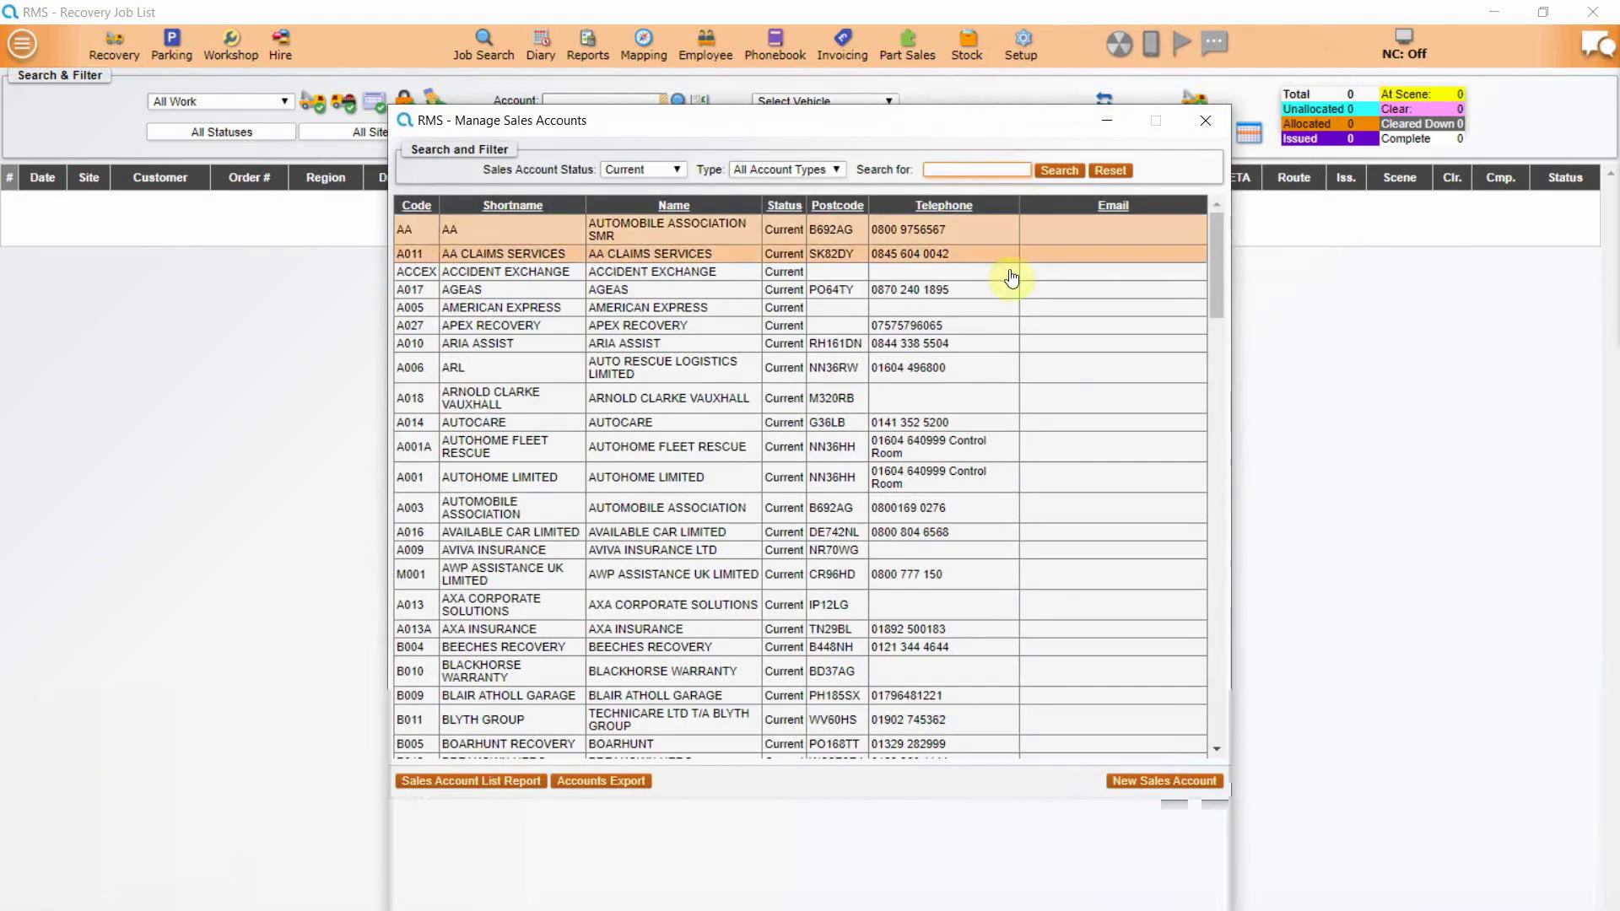
left_click_drag(1217, 240, 1235, 512)
Start a new sales account with code CASH 2, short name CASH 2, full name 'Cash Sales Only', address 1
left_click(1167, 781)
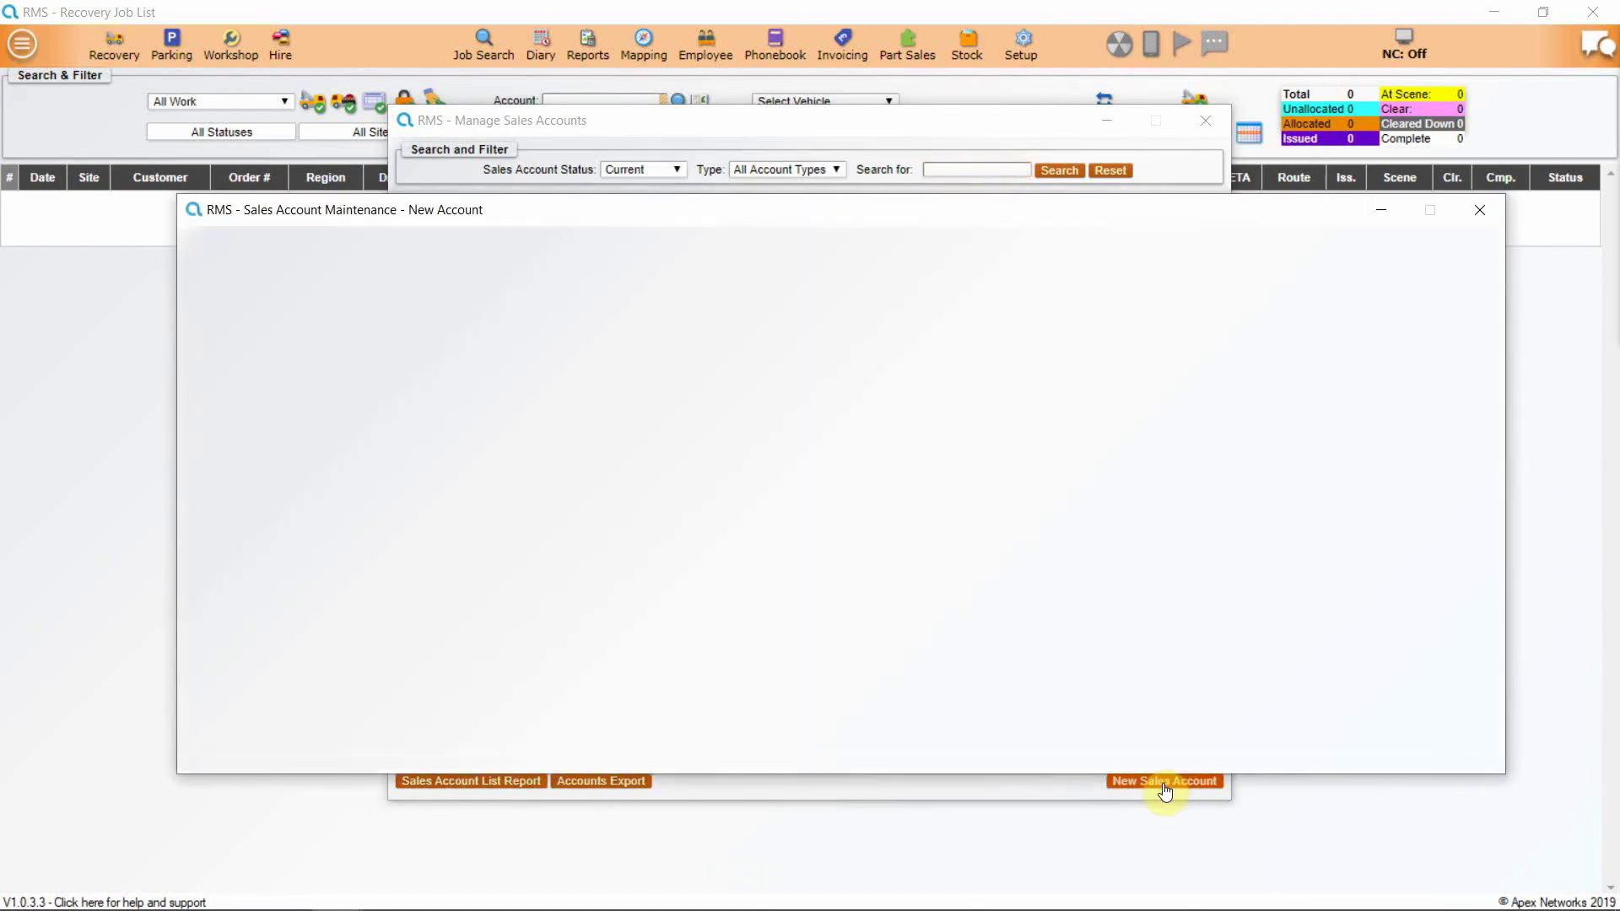
left_click(298, 294)
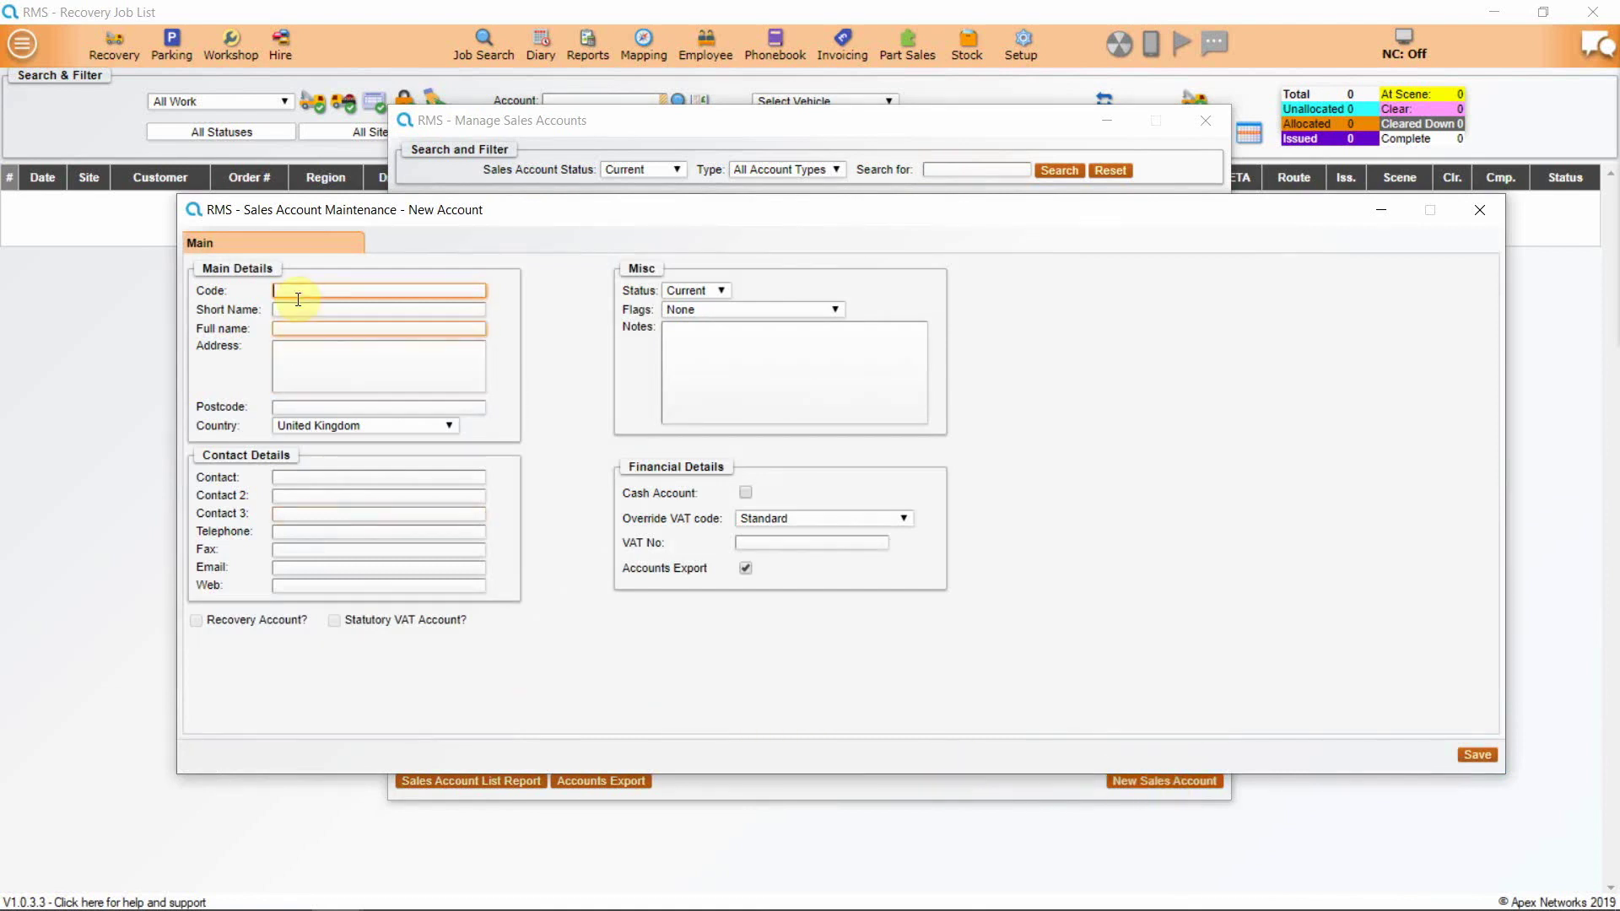
type("CASH 2")
left_click(296, 310)
type("CASH 2")
left_click(316, 328)
type("Cash Sales Only")
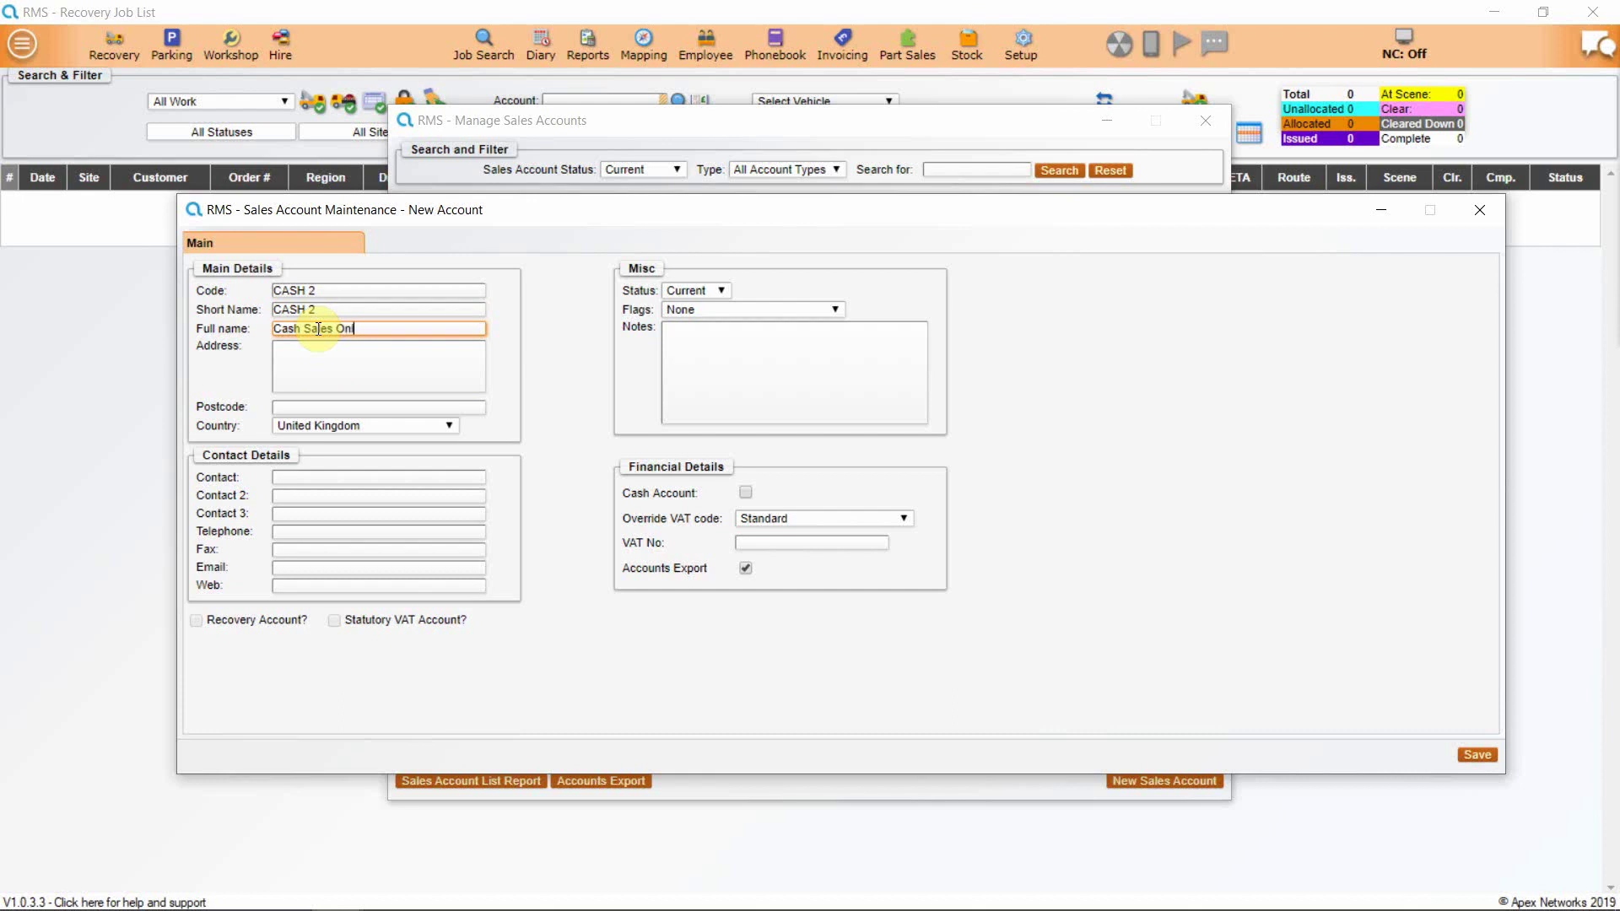
left_click(312, 346)
type("1")
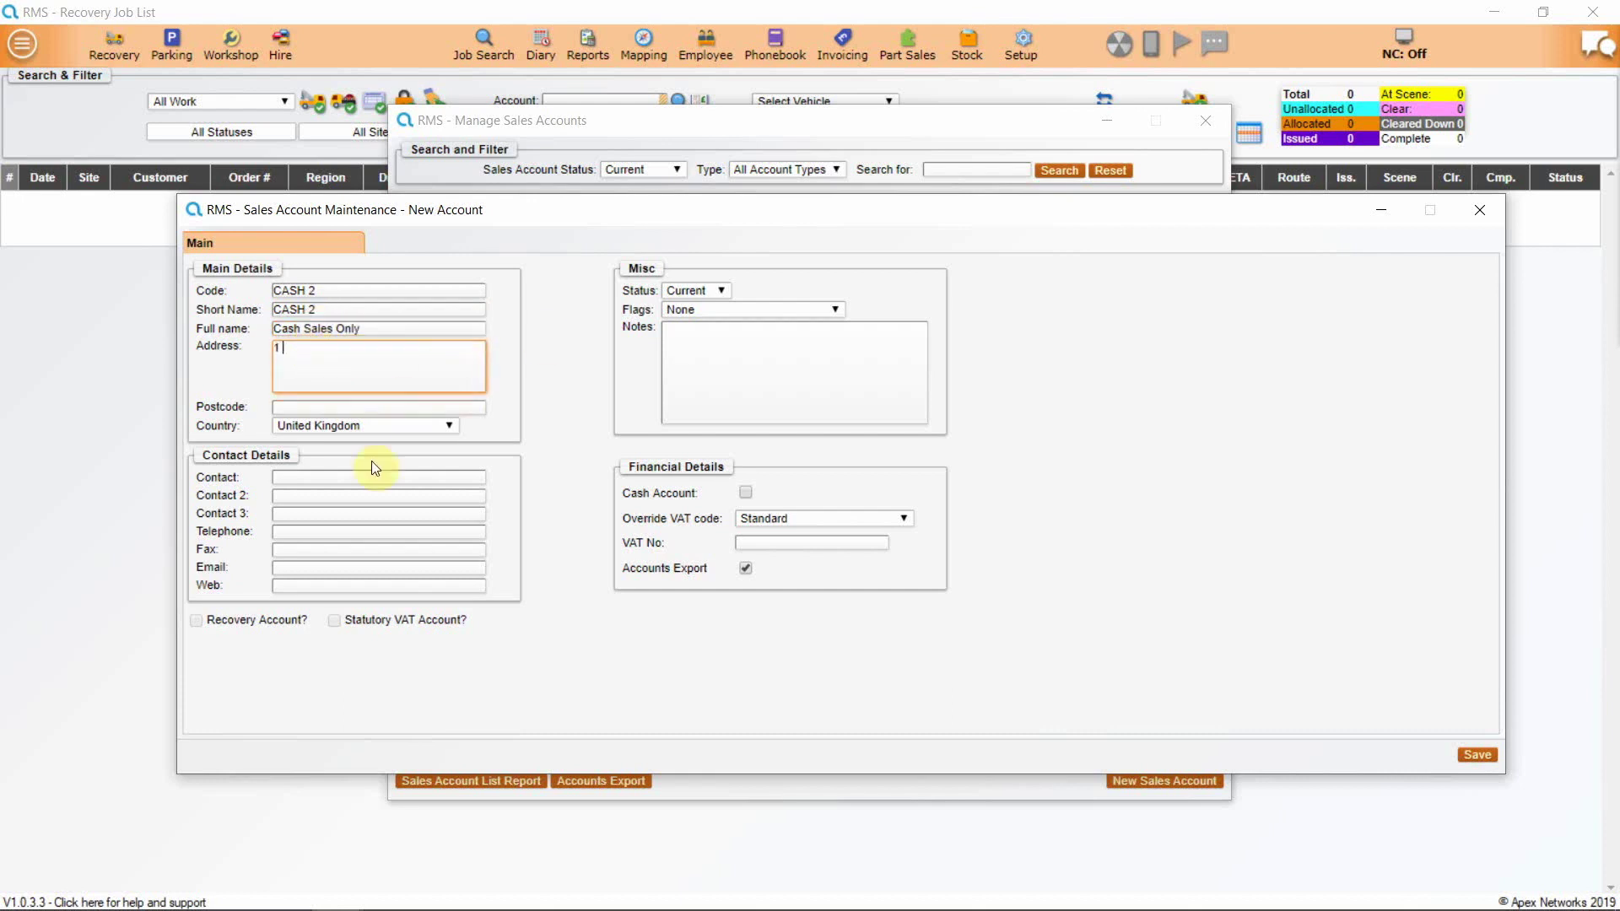
Keep United Kingdom as the country, tick Cash Account, and save the account
left_click(423, 424)
left_click(418, 424)
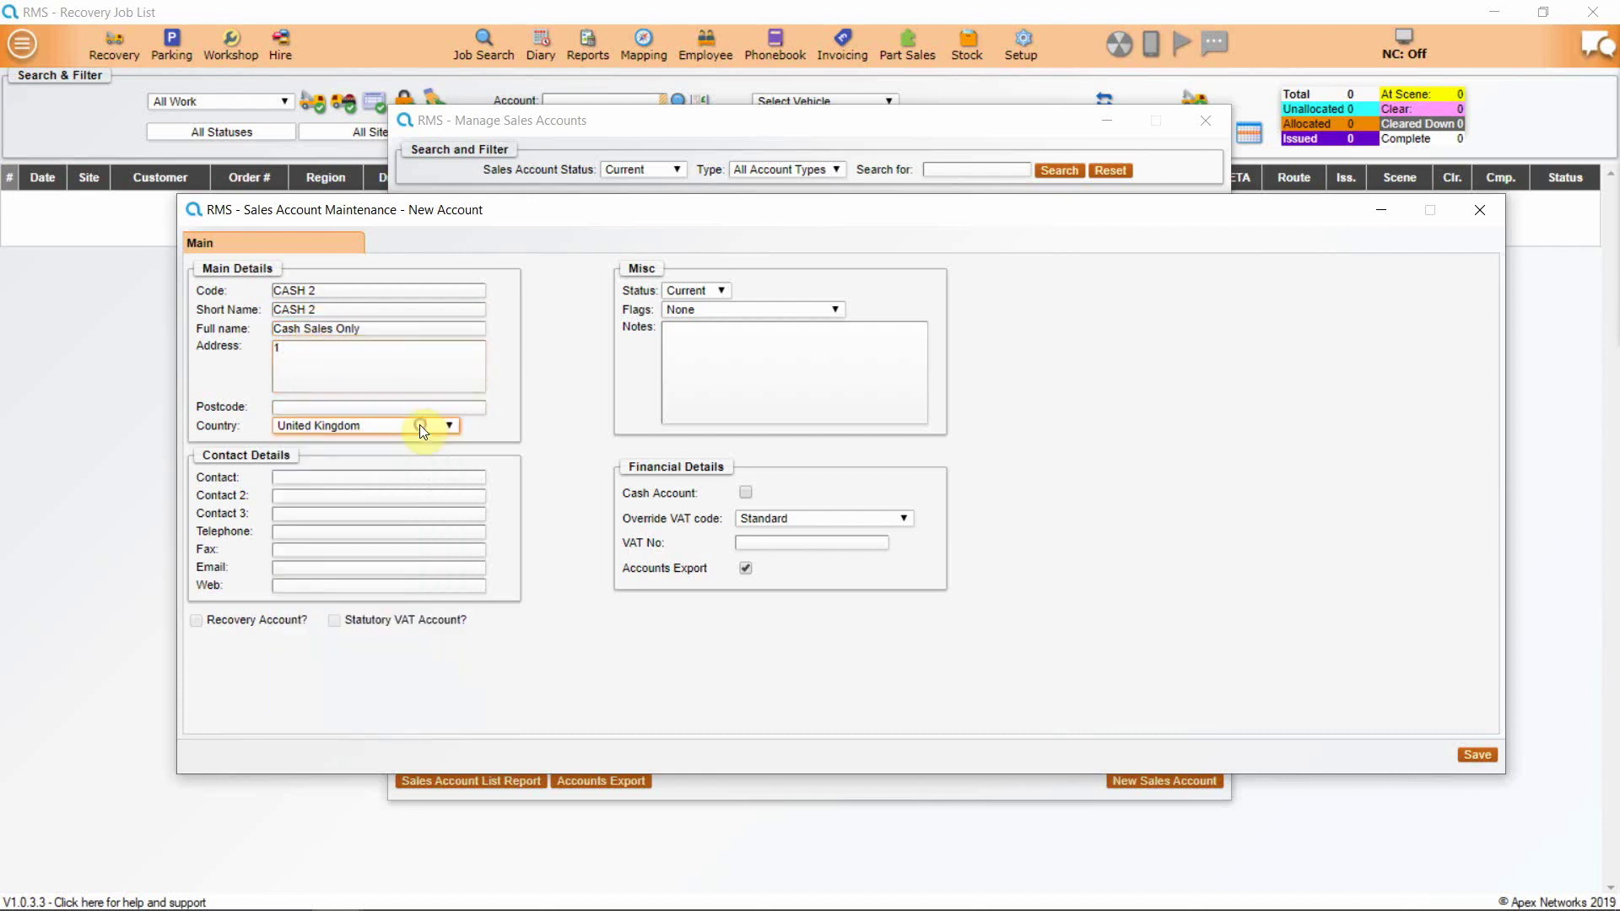
left_click(350, 511)
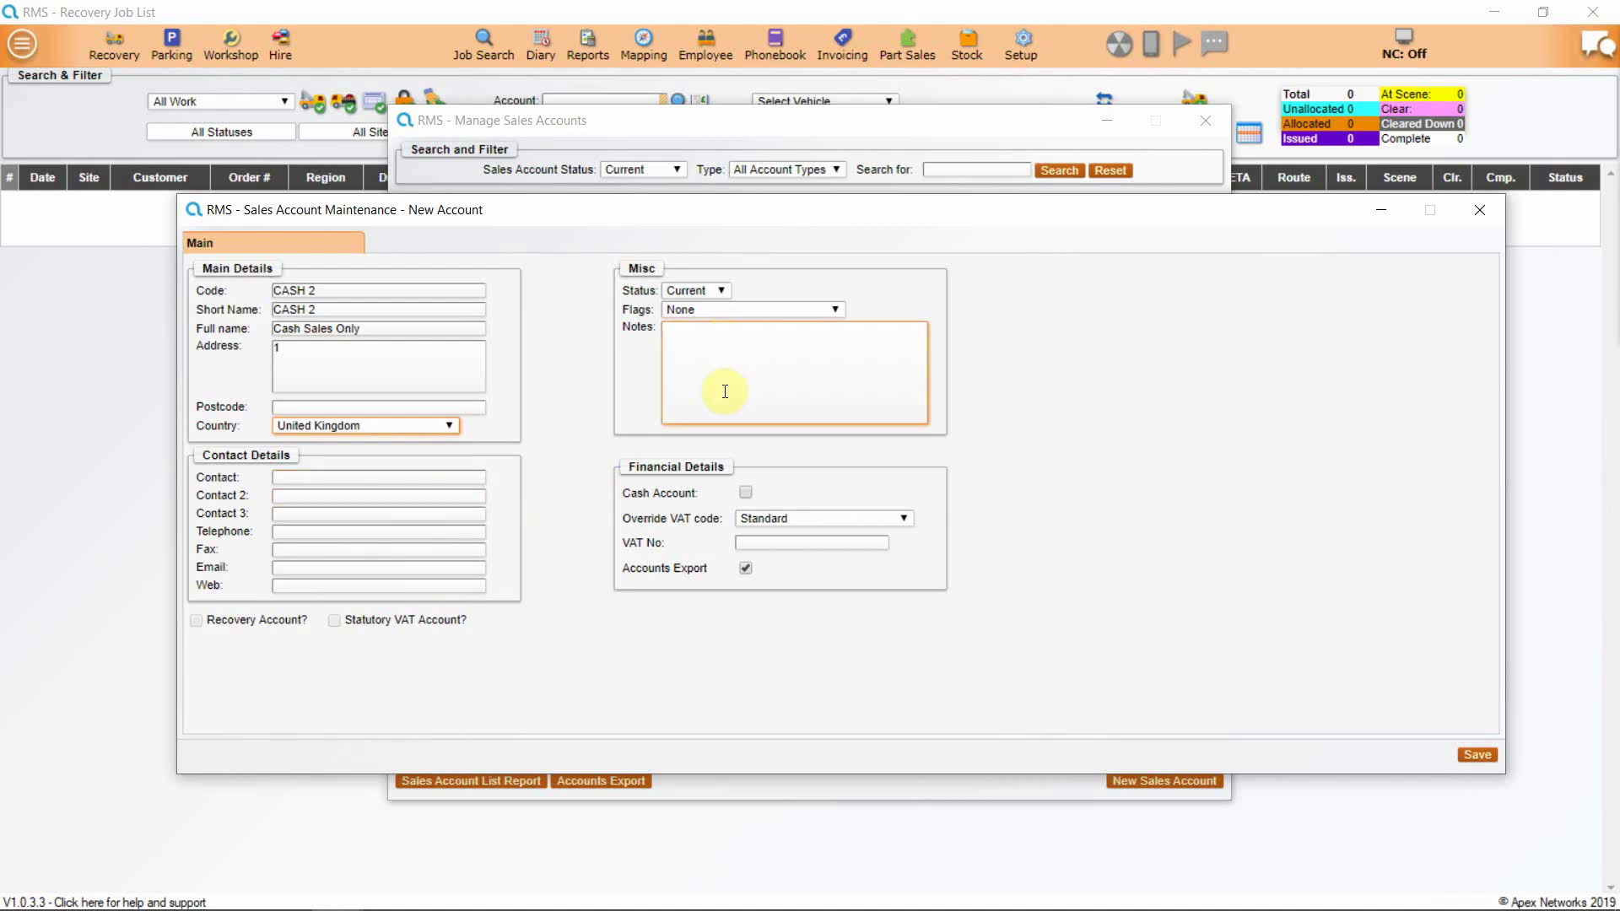
left_click(746, 492)
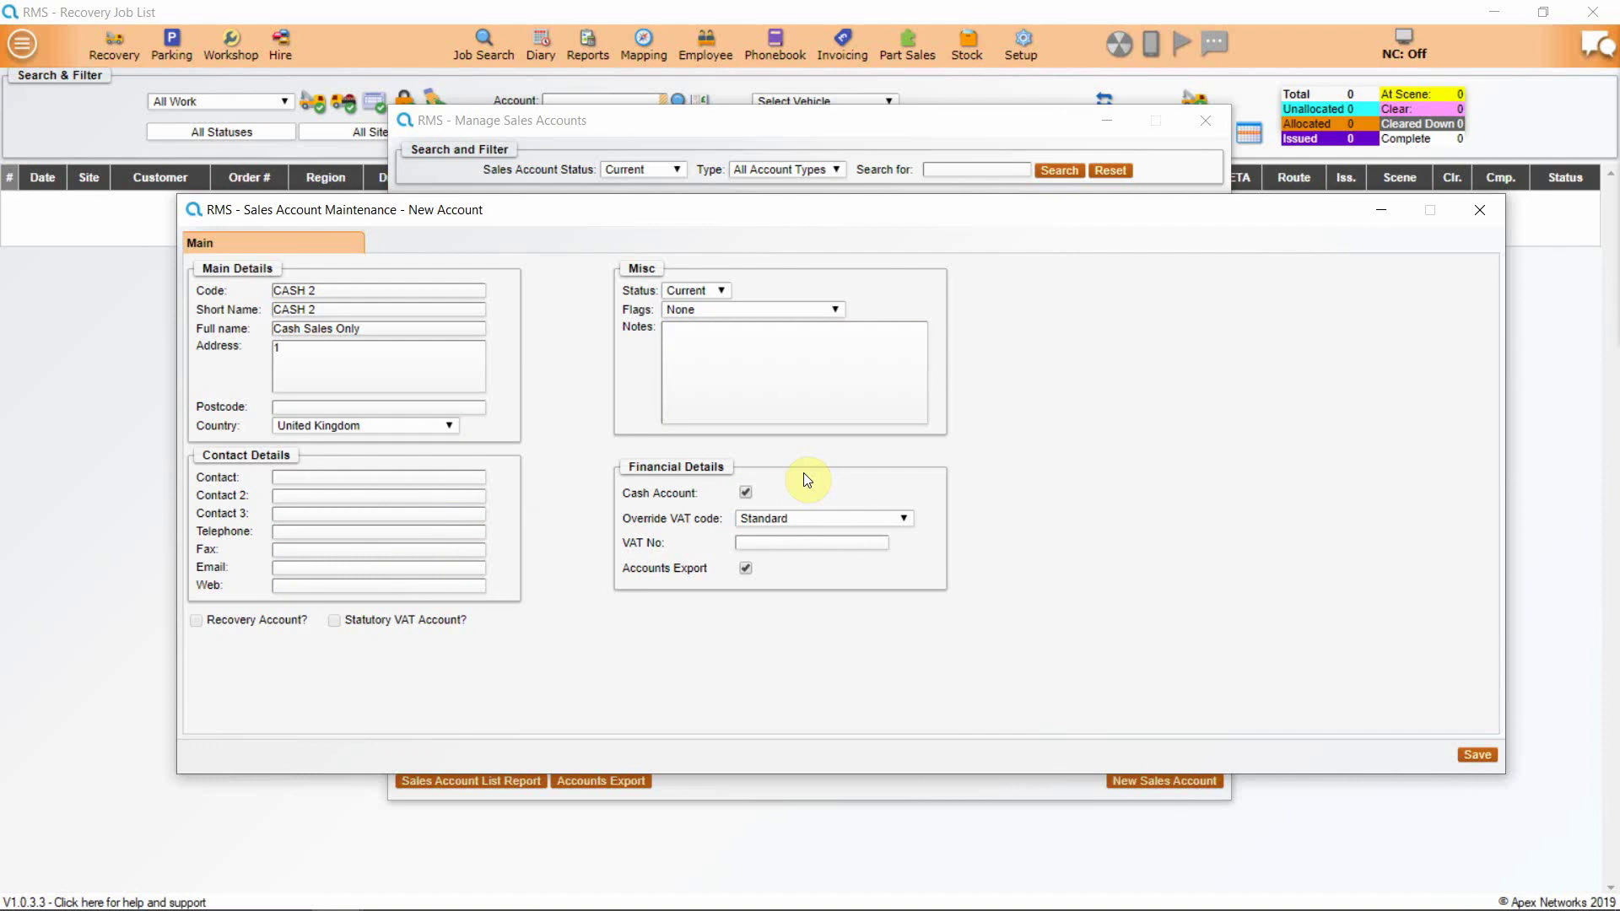
left_click(1477, 754)
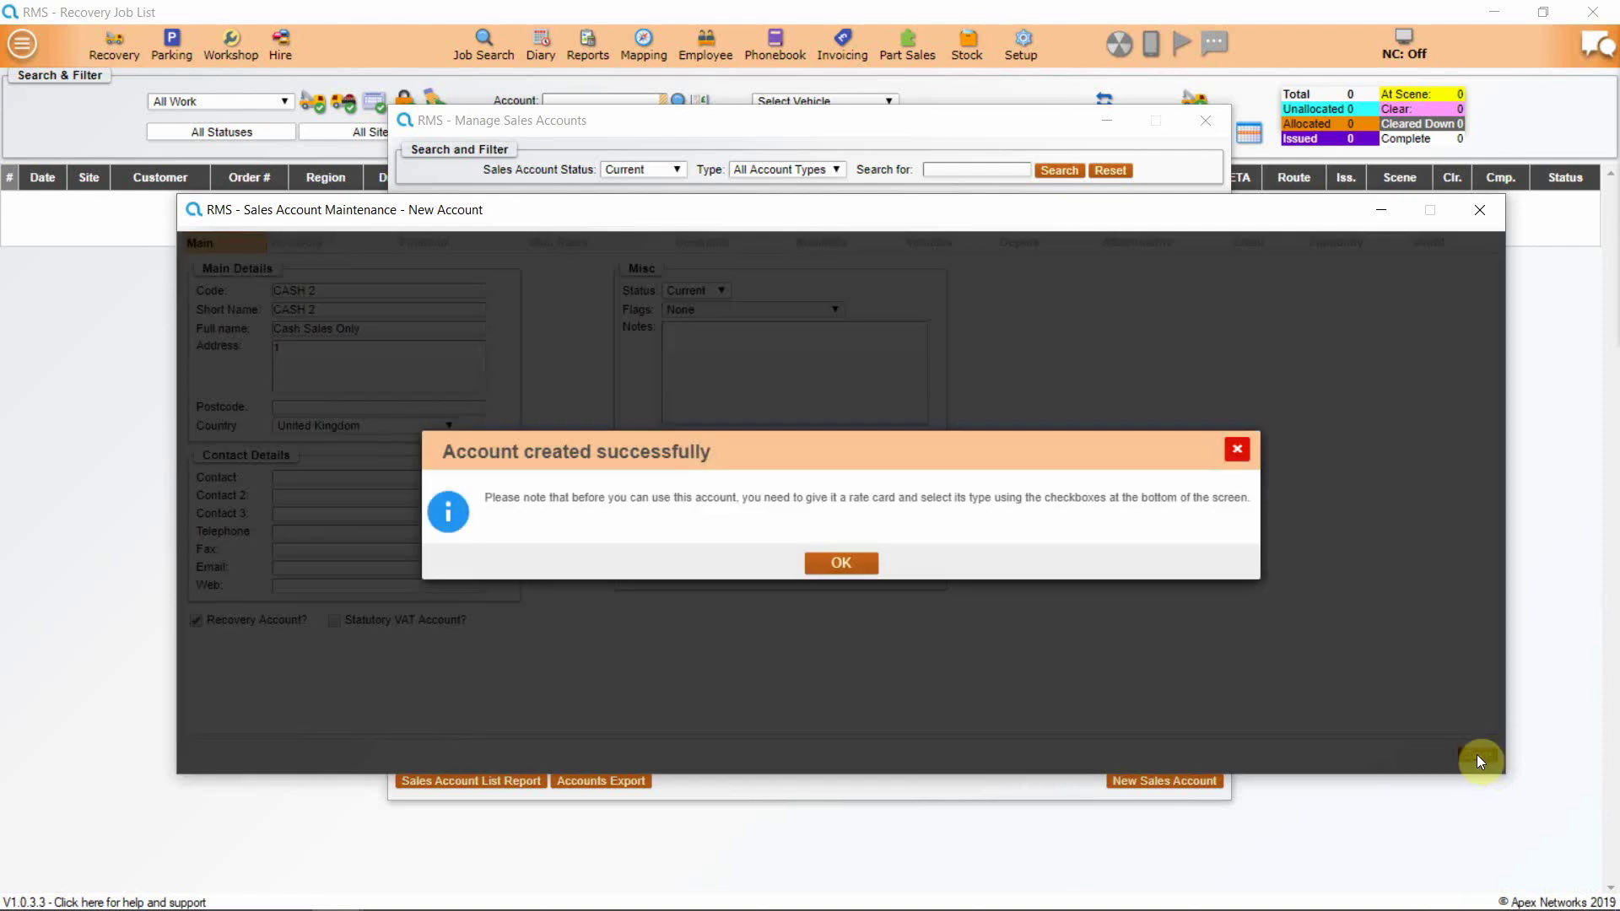
Acknowledge the account-created message and review the CASH 2 Recovery and Financial settings
left_click(841, 565)
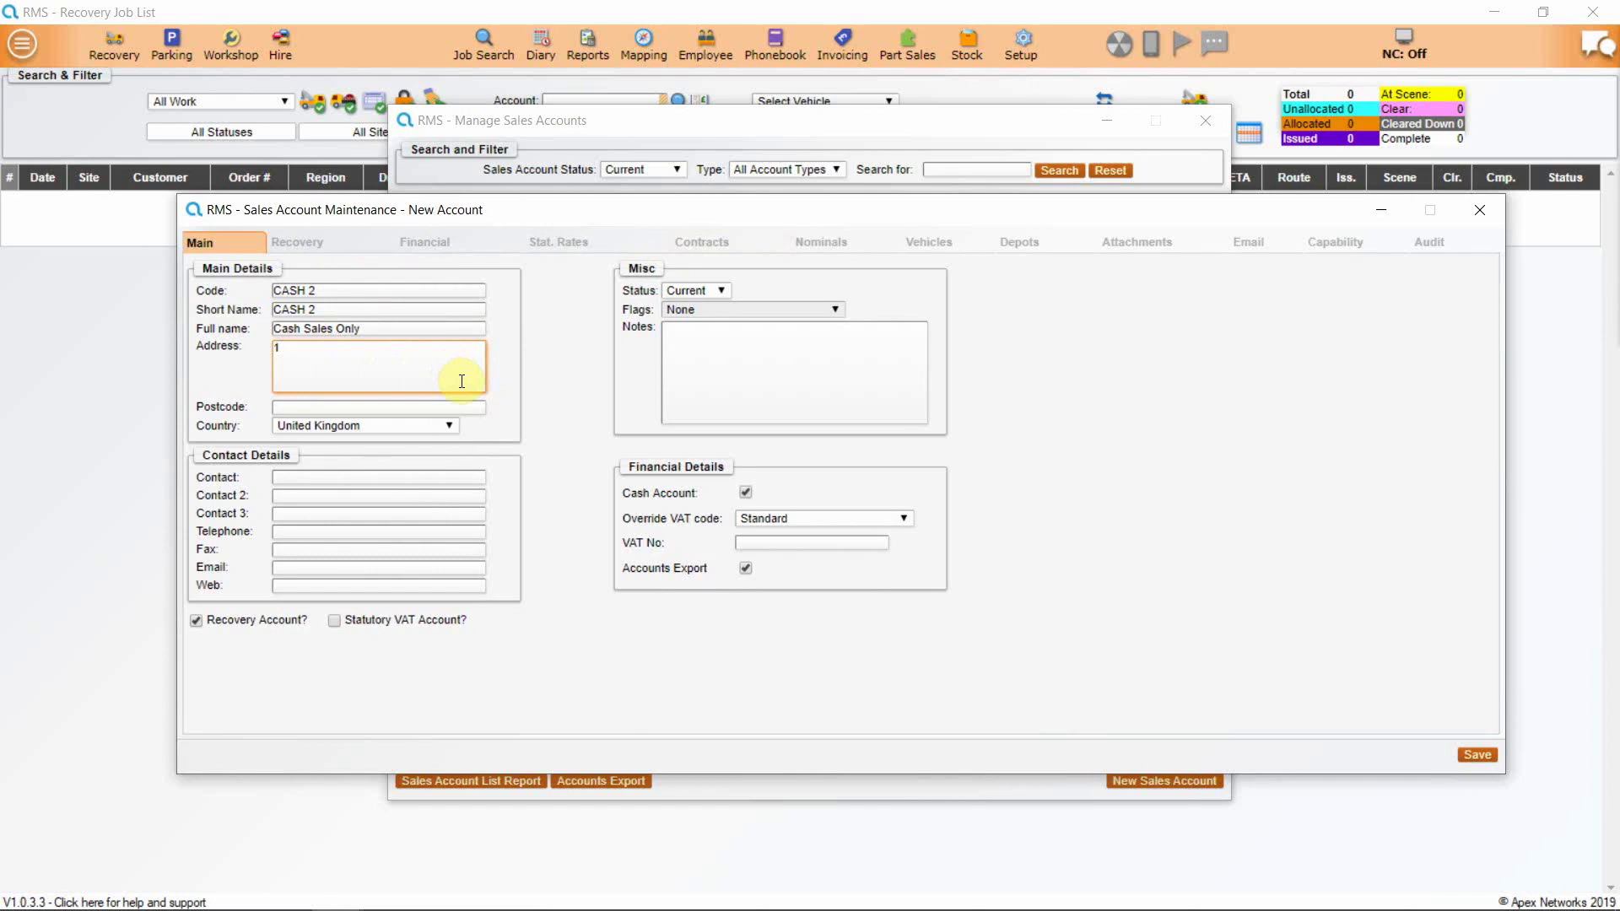
left_click(314, 242)
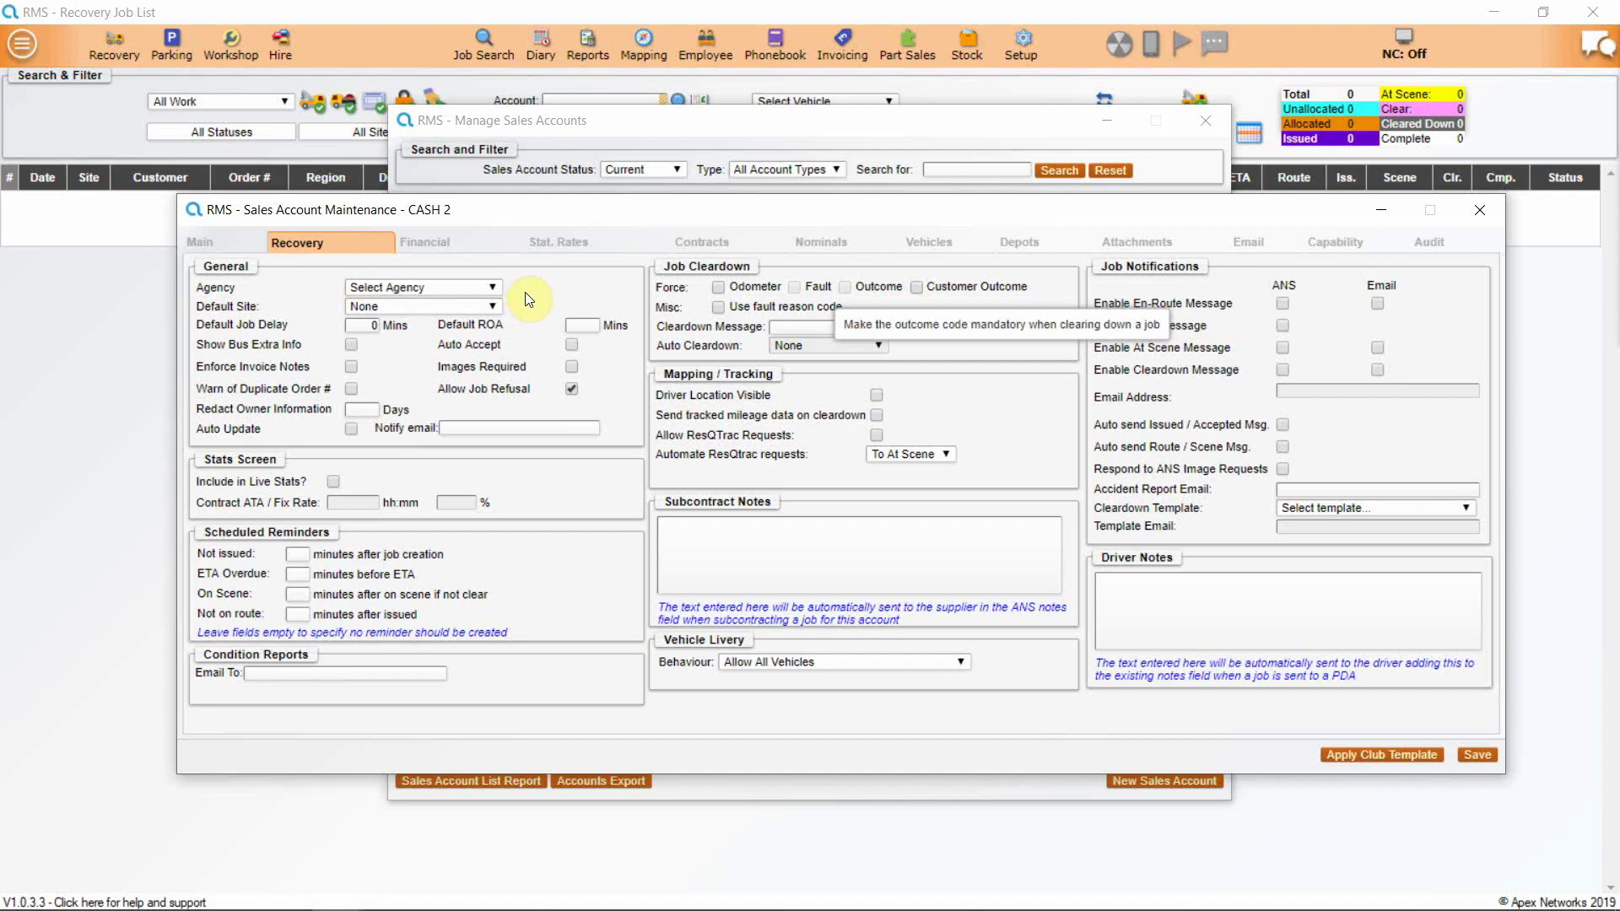
left_click(436, 244)
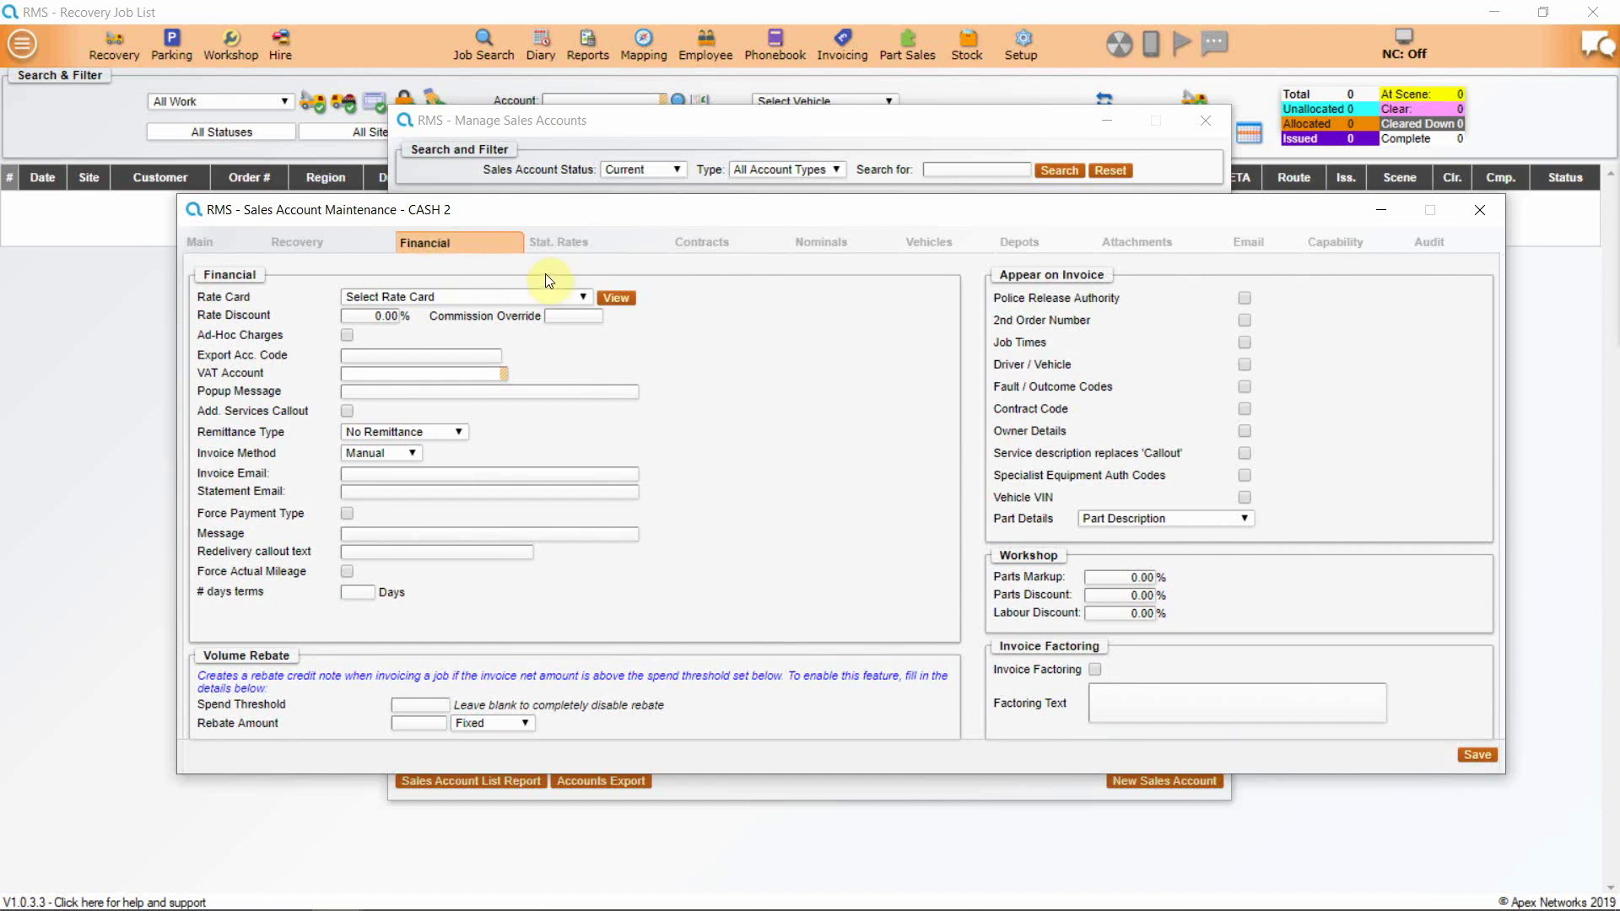
Open the Rate Card dropdown in the CASH 2 Financial settings
left_click(582, 297)
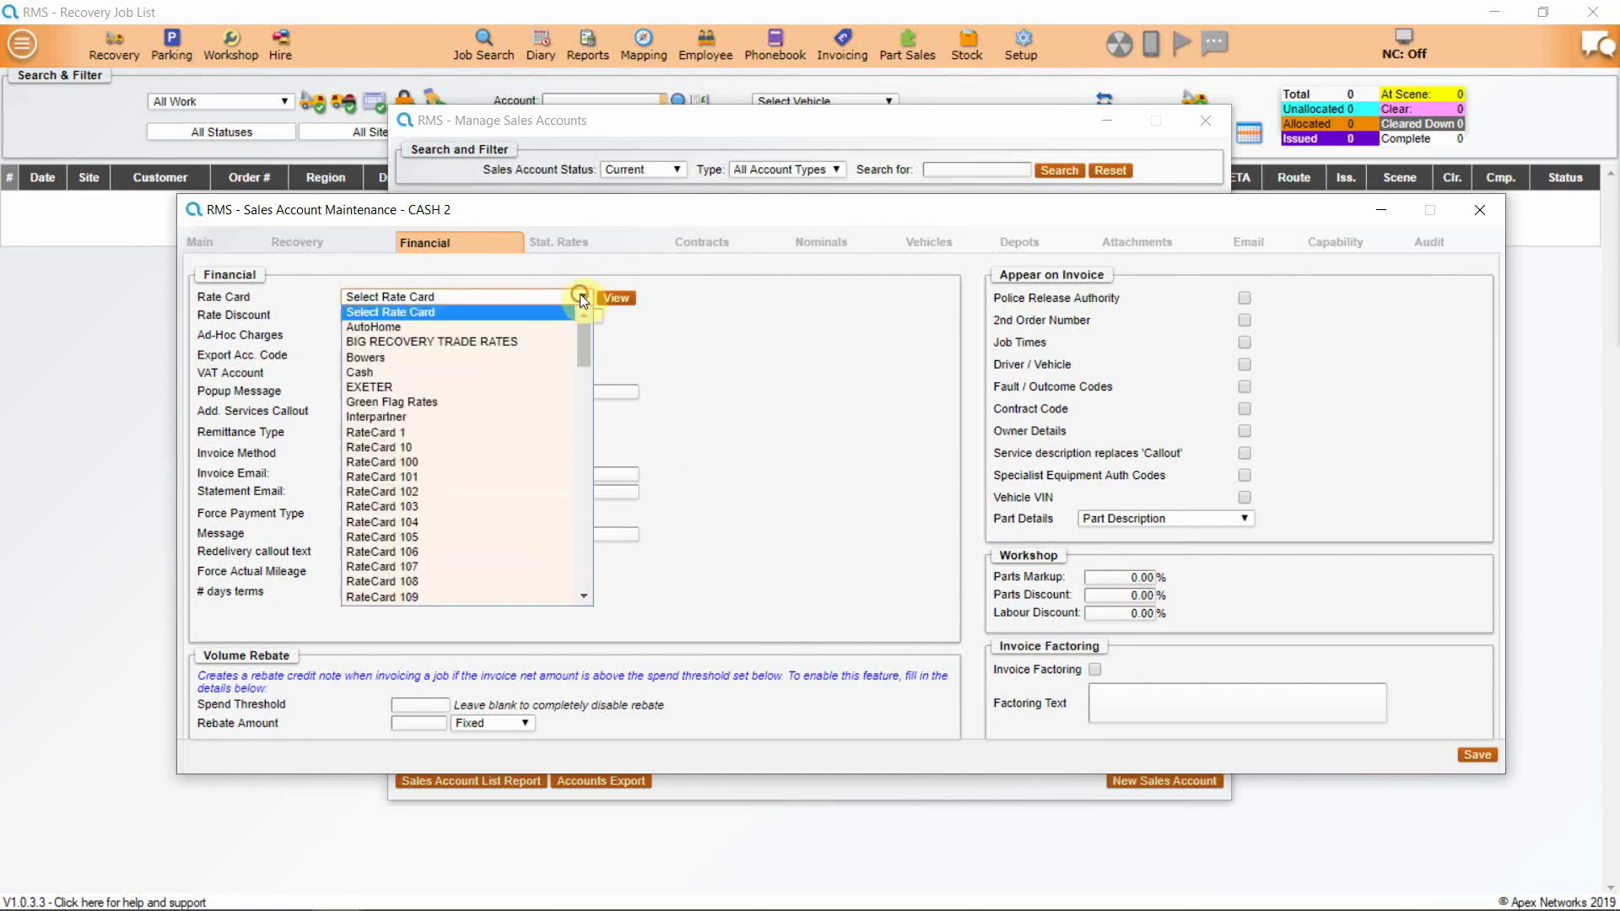
Assign the Cash rate card, tick Ad-Hoc Charges, and keep No Remittance as remittance type
left_click(563, 374)
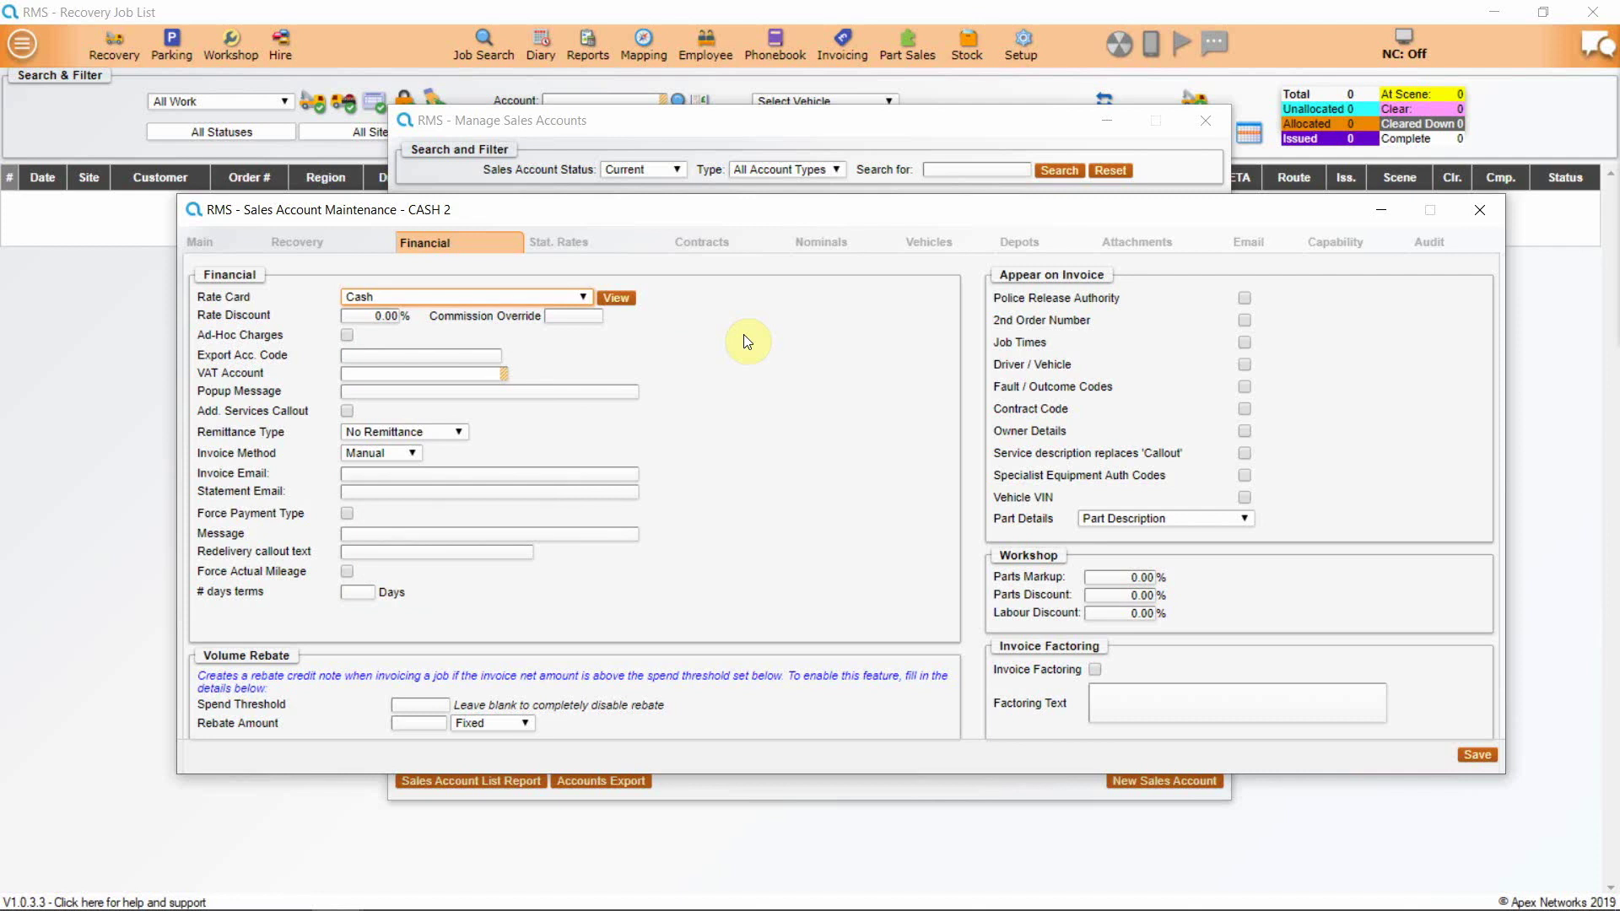
left_click(447, 356)
left_click(347, 336)
left_click(454, 433)
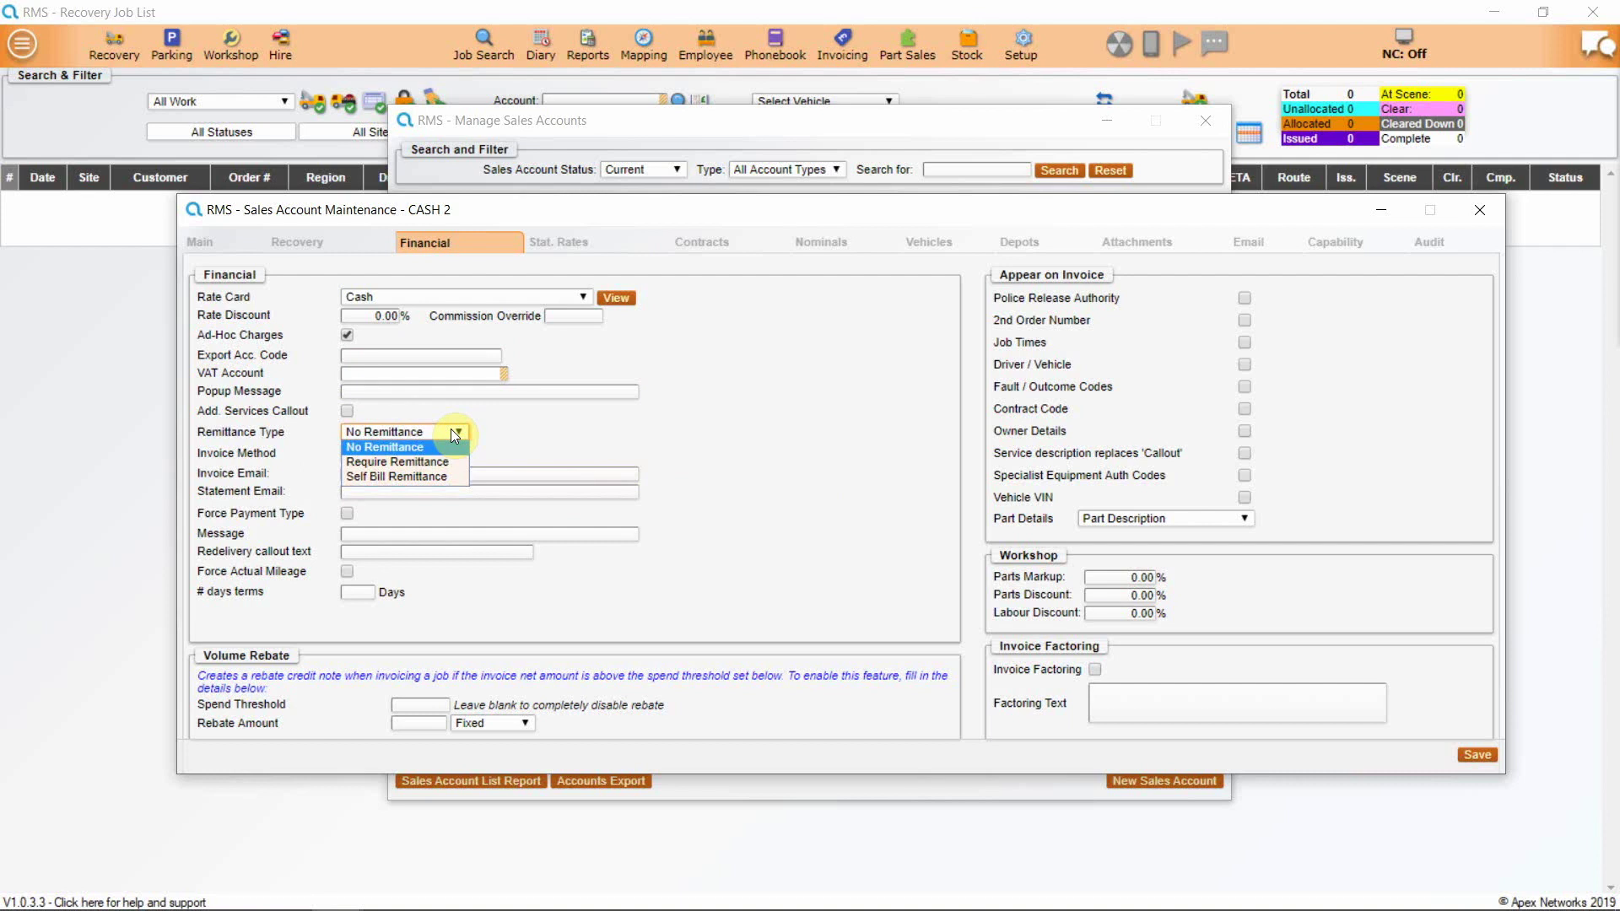
left_click(453, 431)
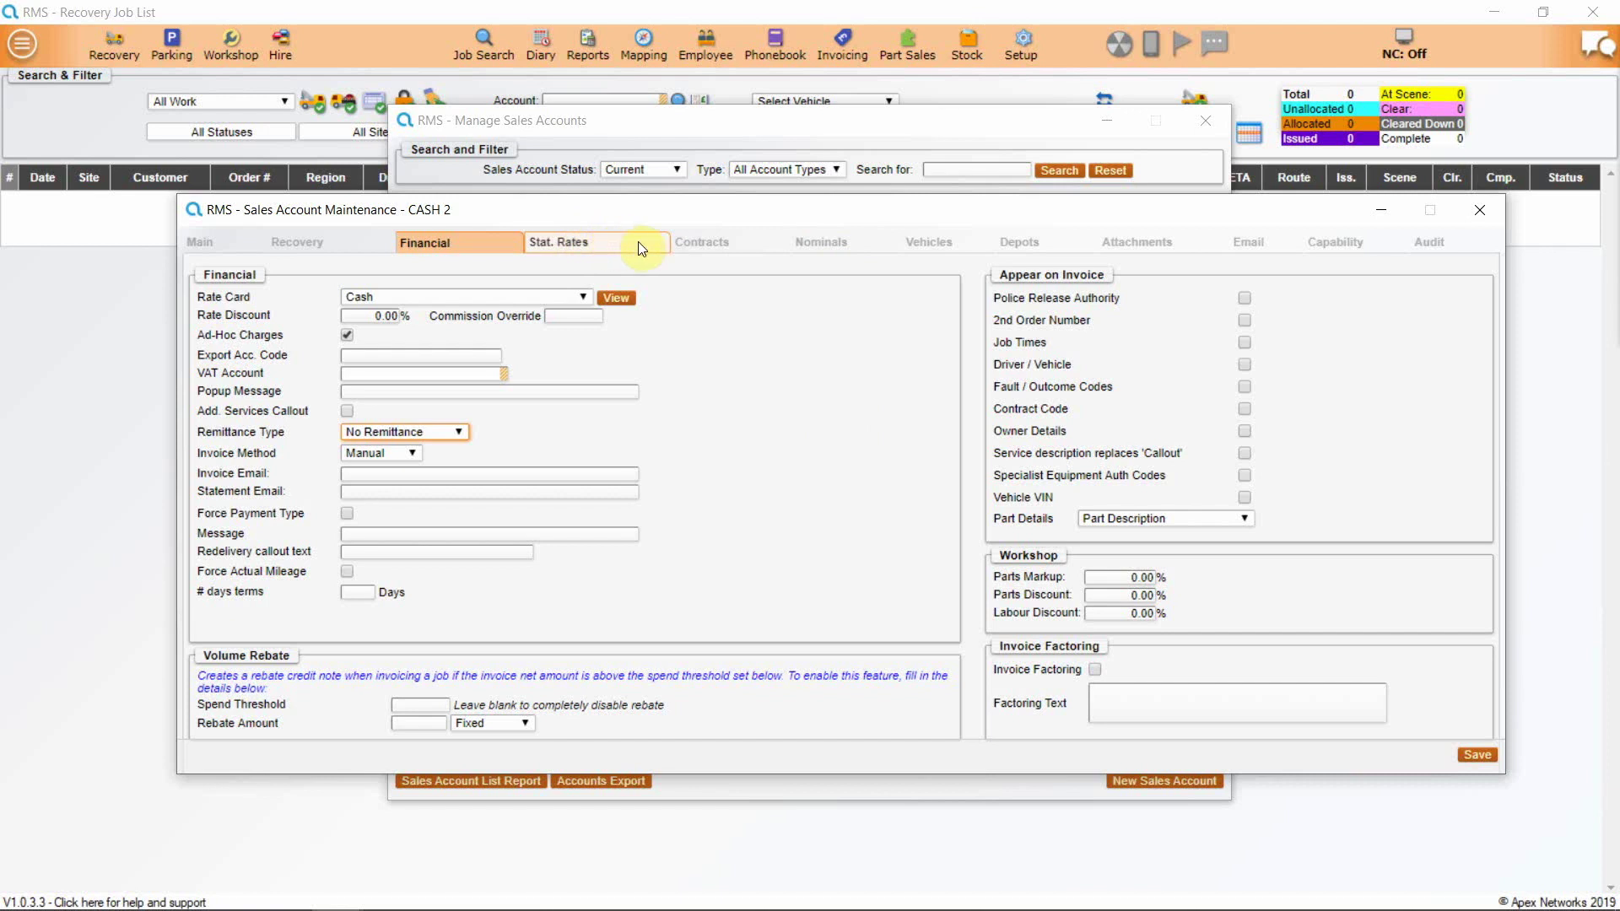
Review the CASH 2 Contracts, Nominals, Vehicles and Depots tabs, confirming no depots exist
left_click(697, 244)
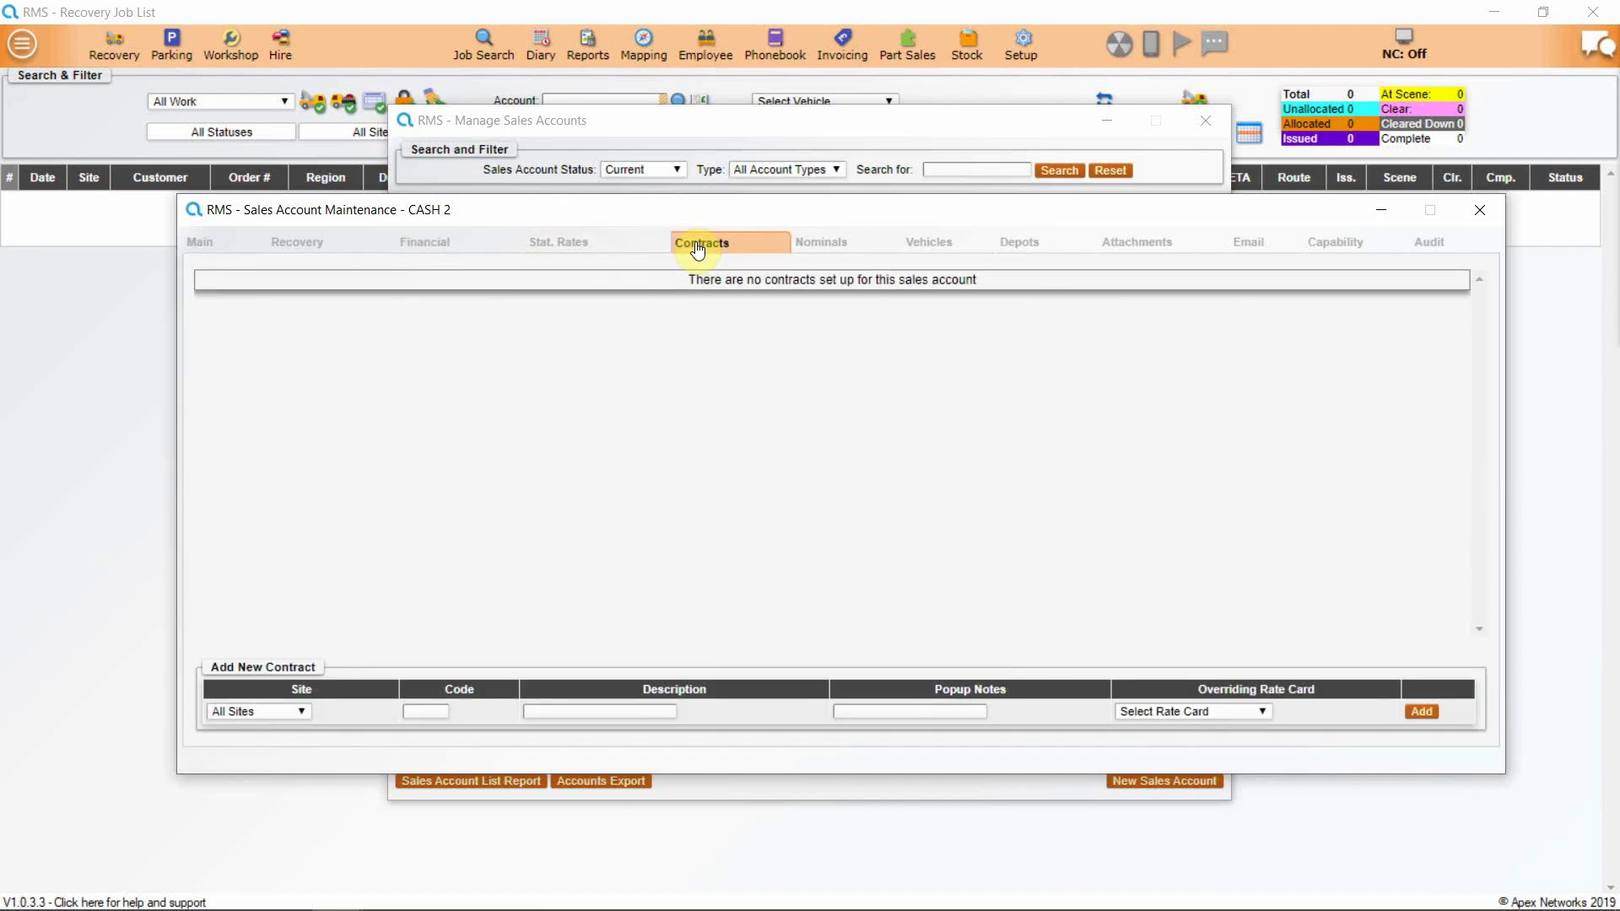
left_click(806, 247)
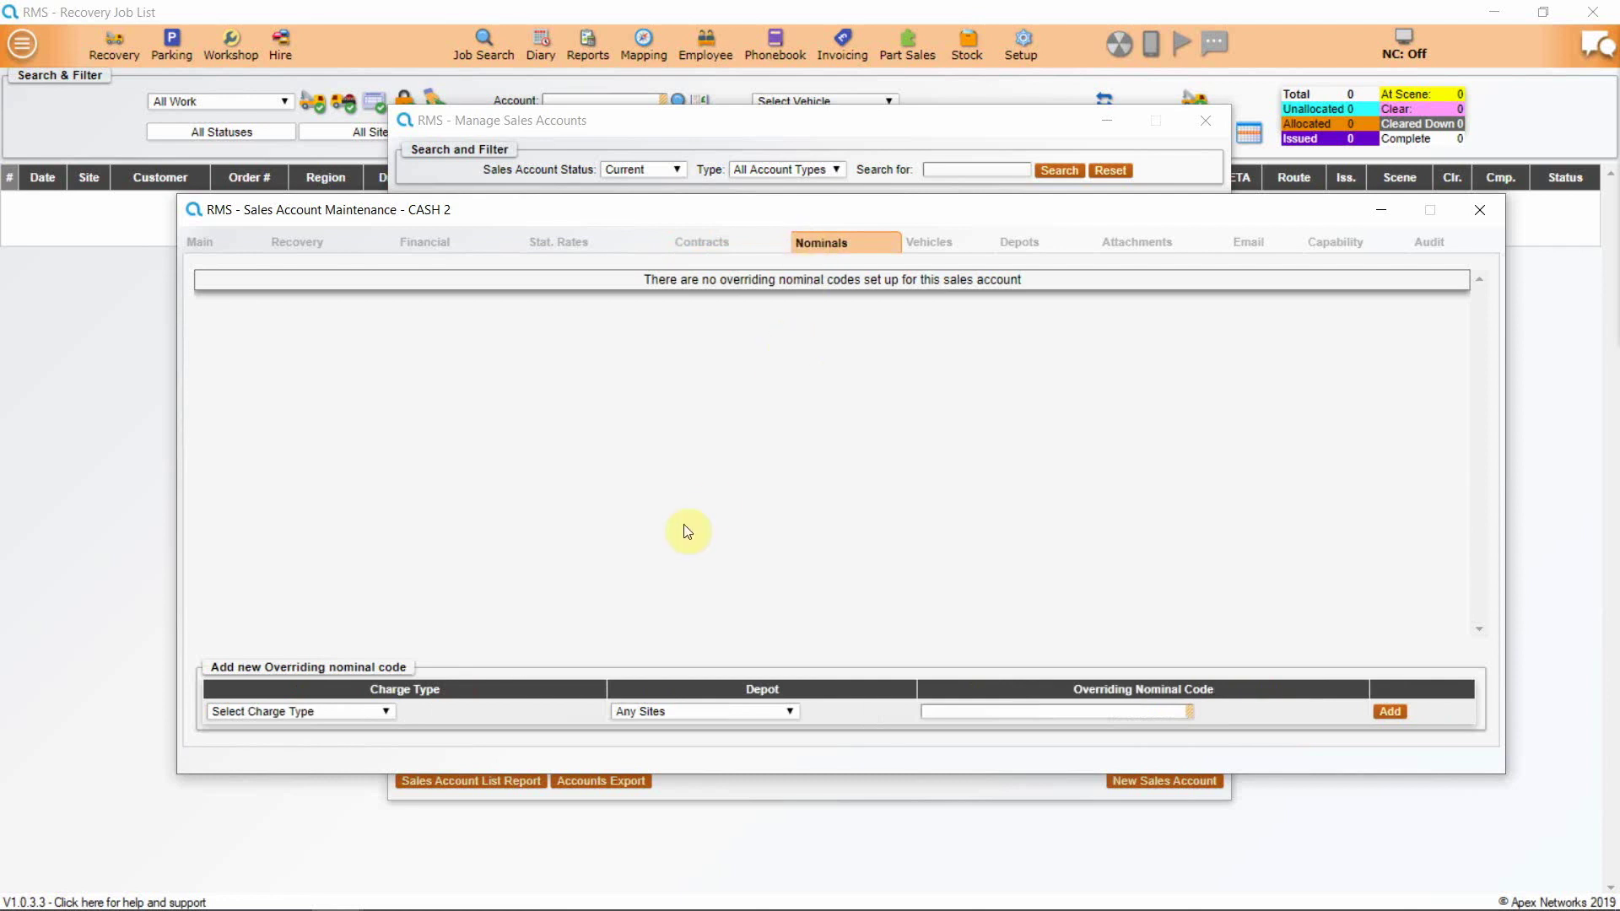
left_click(932, 244)
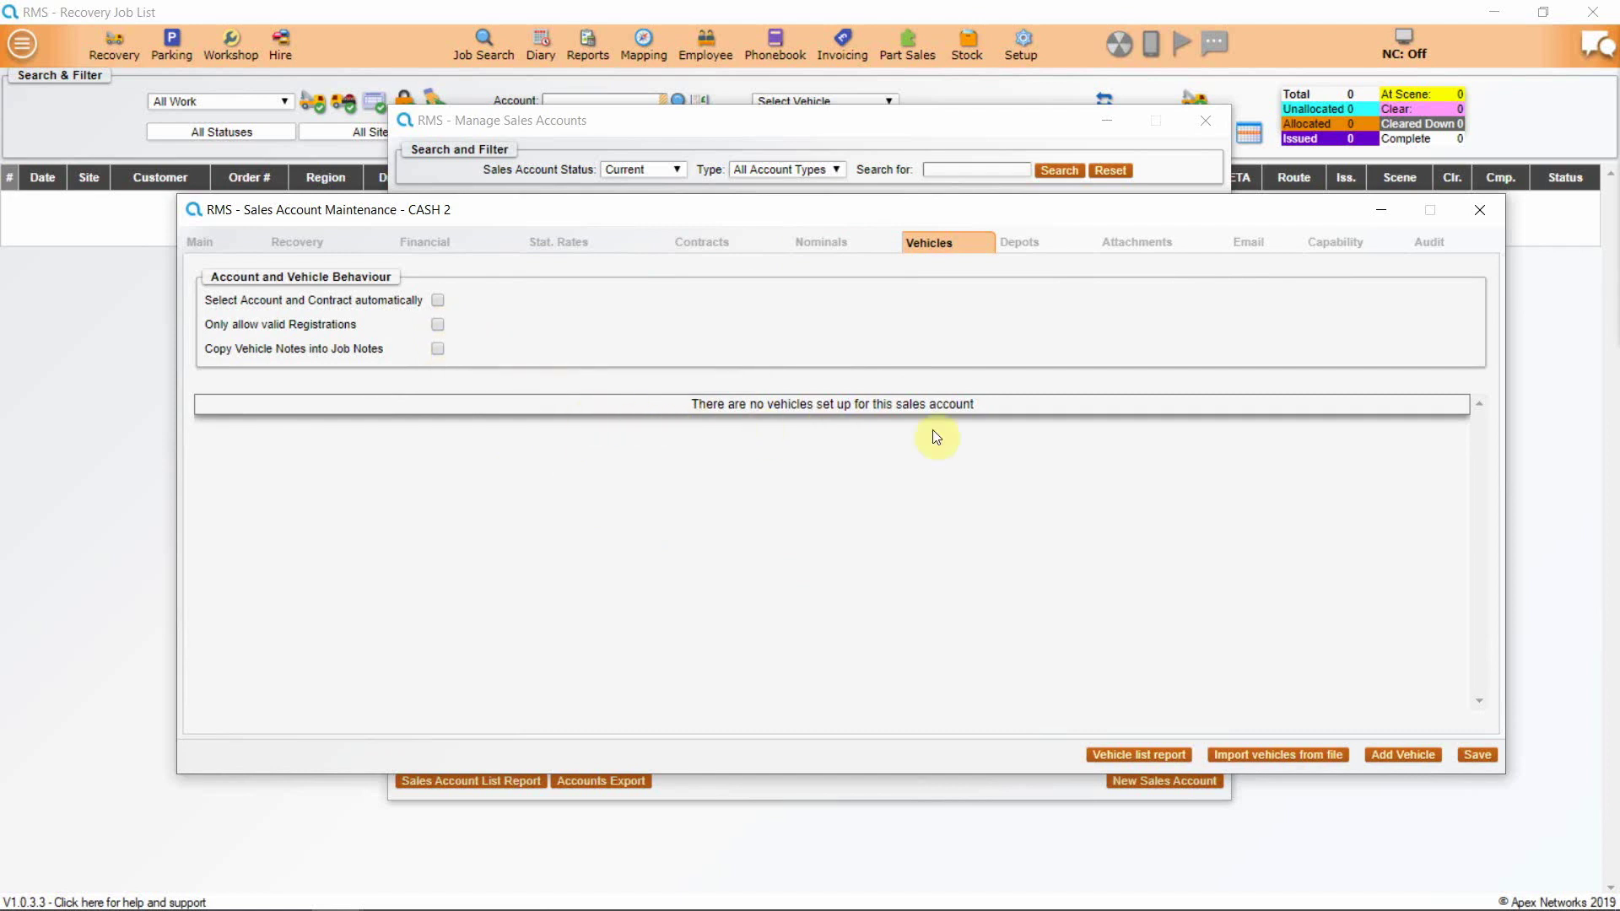
left_click(1021, 248)
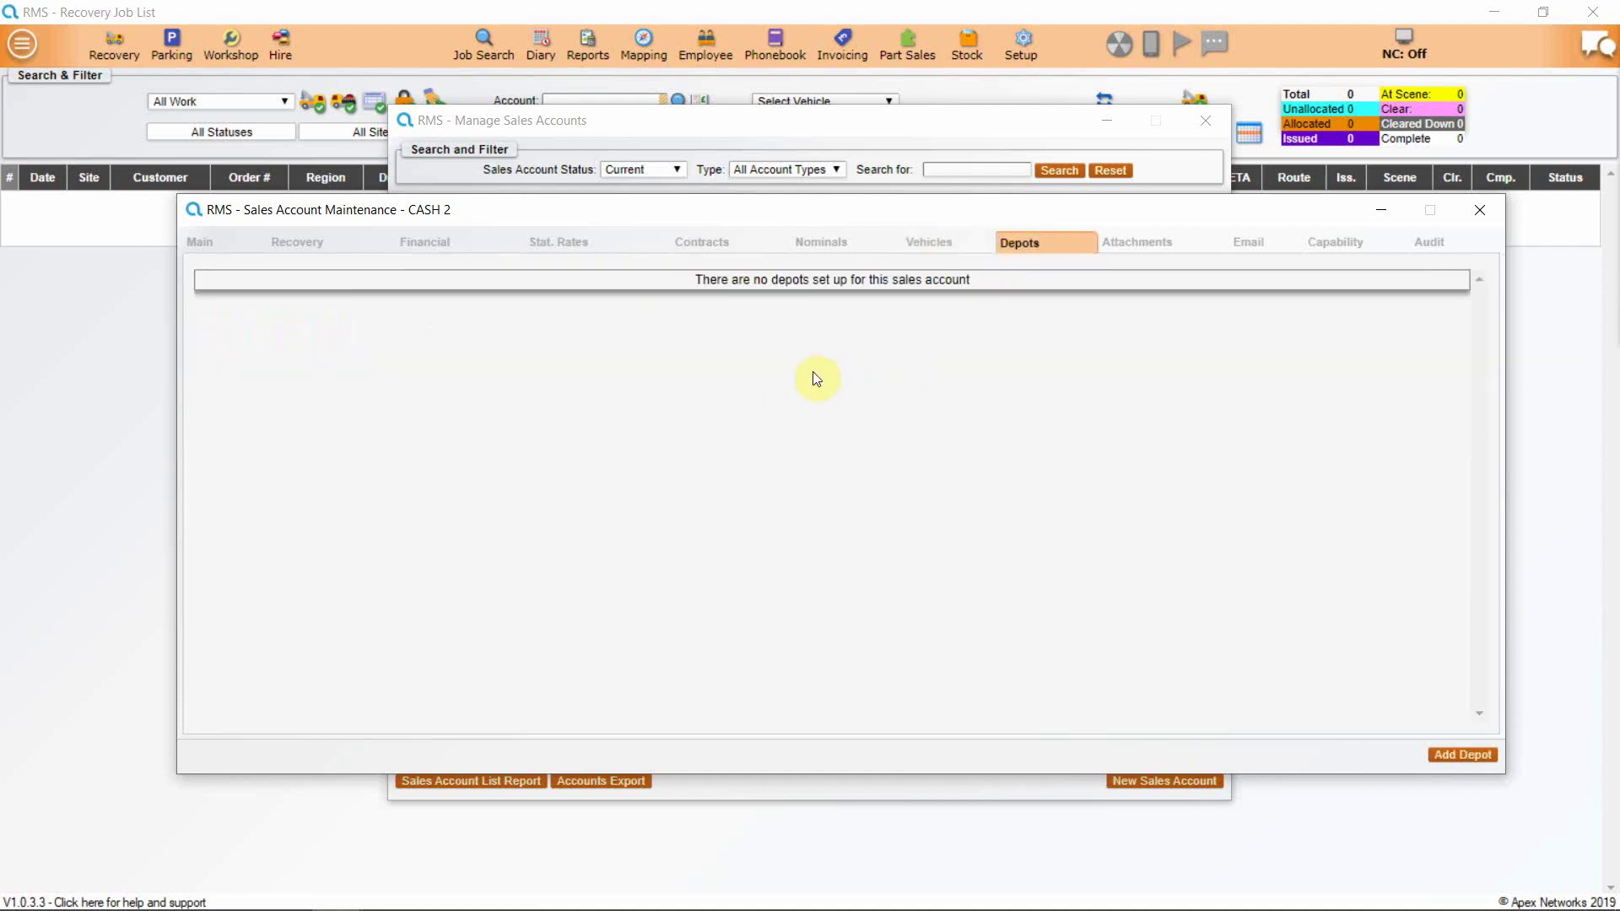